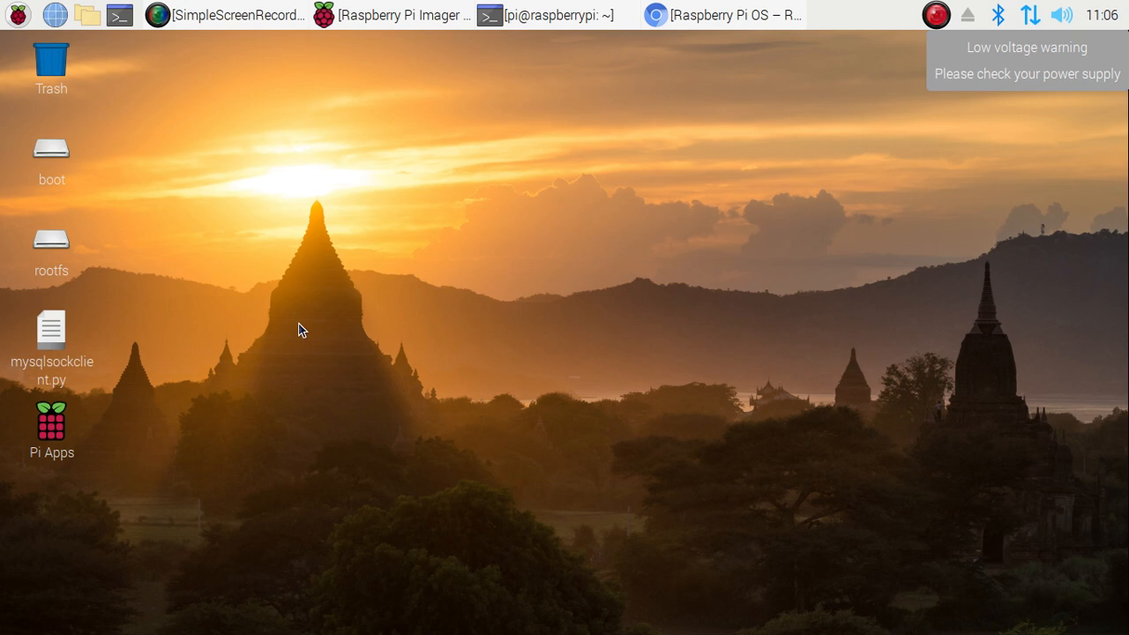
Run sudo apt install rpi-imager in LXTerminal, confirm version 1.6 is newest, and return to Imager
click(520, 18)
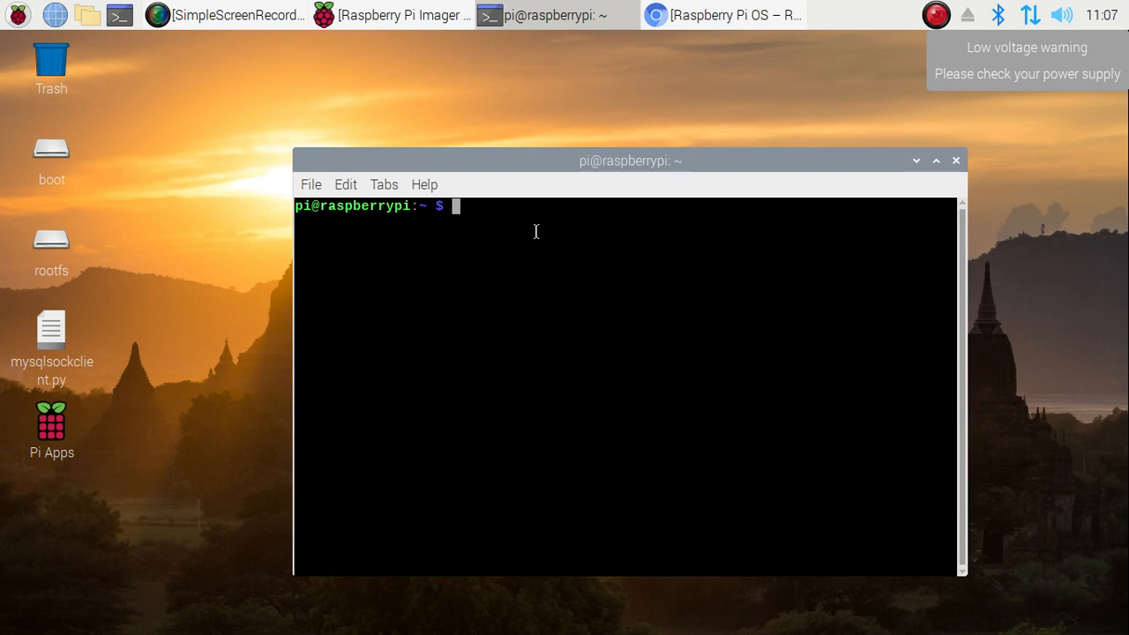
text(sudo apt install )
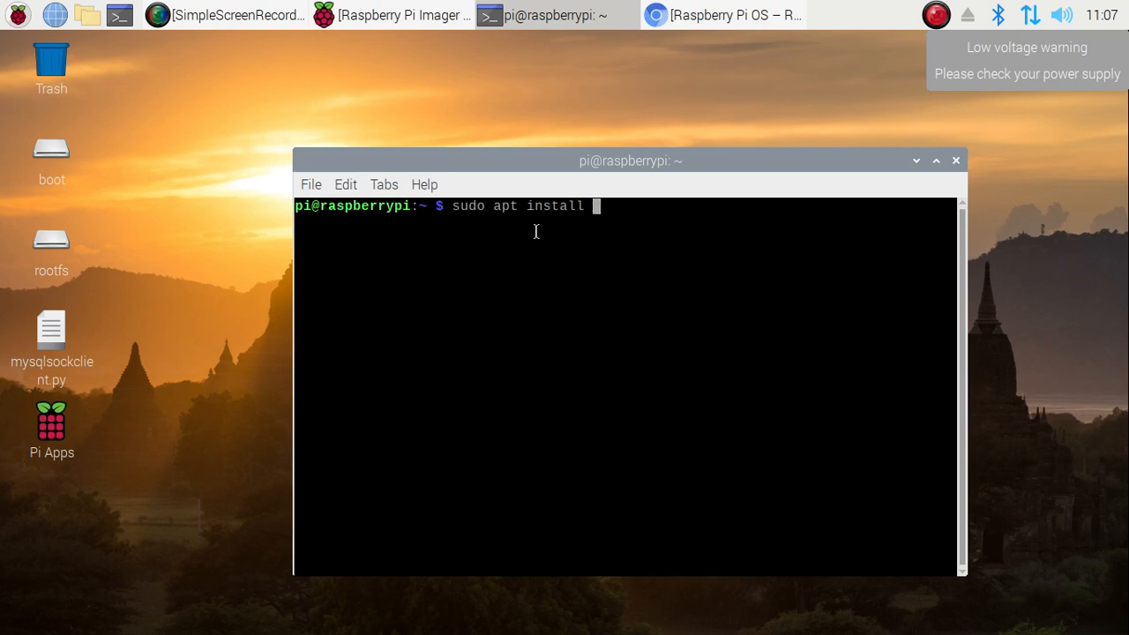
text(rpi-image)
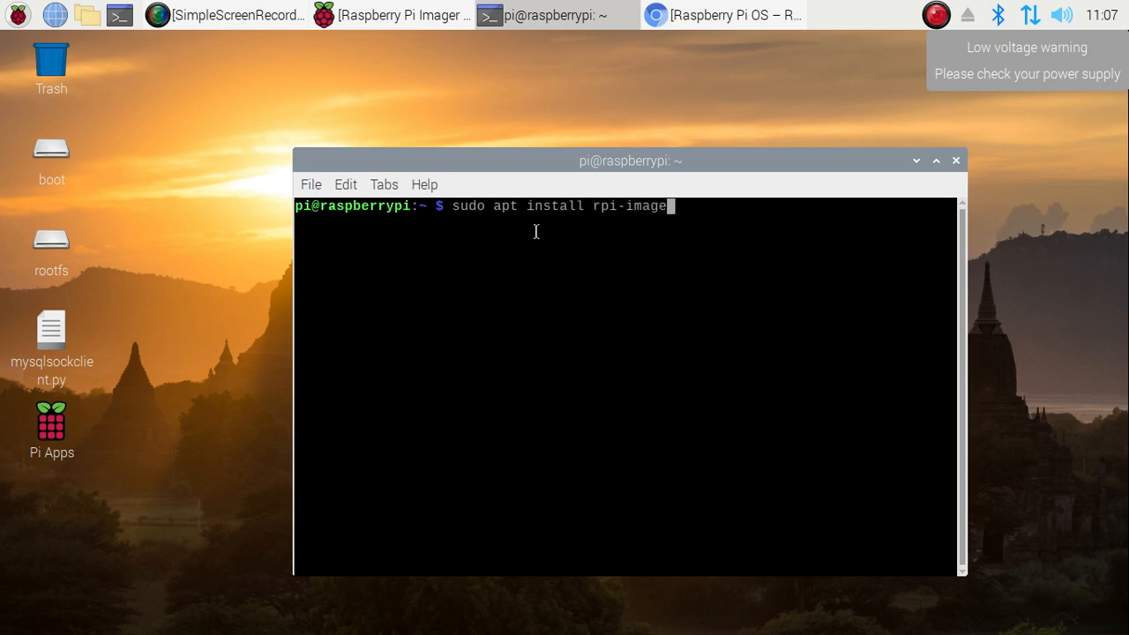
text(r)
key(Return)
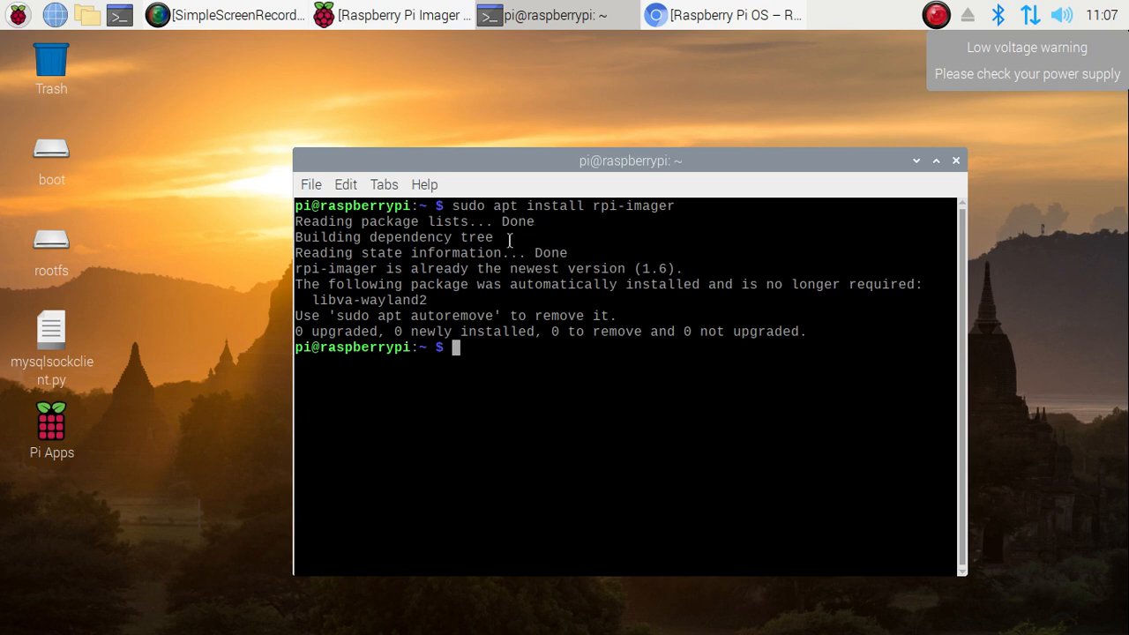
click(381, 10)
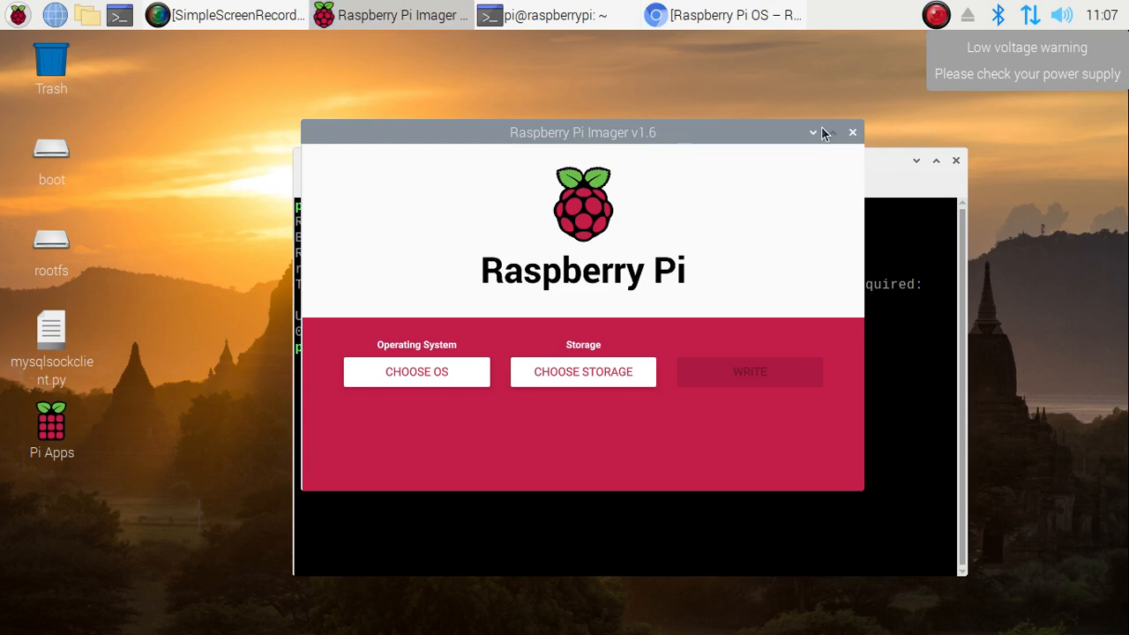
Review the Imager download section on raspberrypi.org in Chromium, then minimize the browser
click(812, 132)
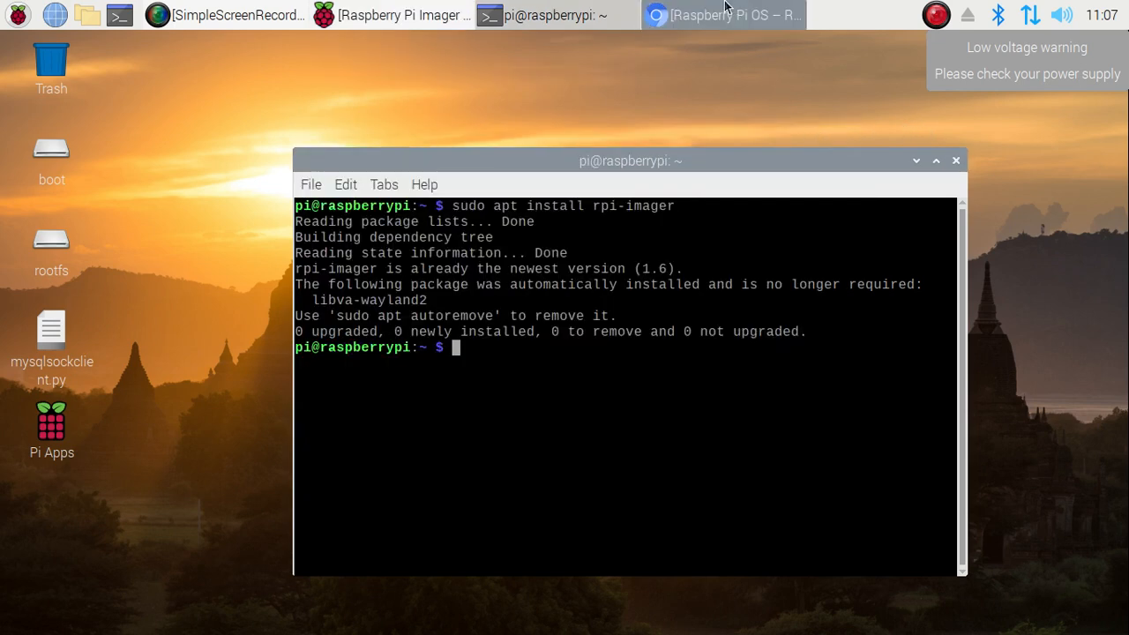
click(723, 15)
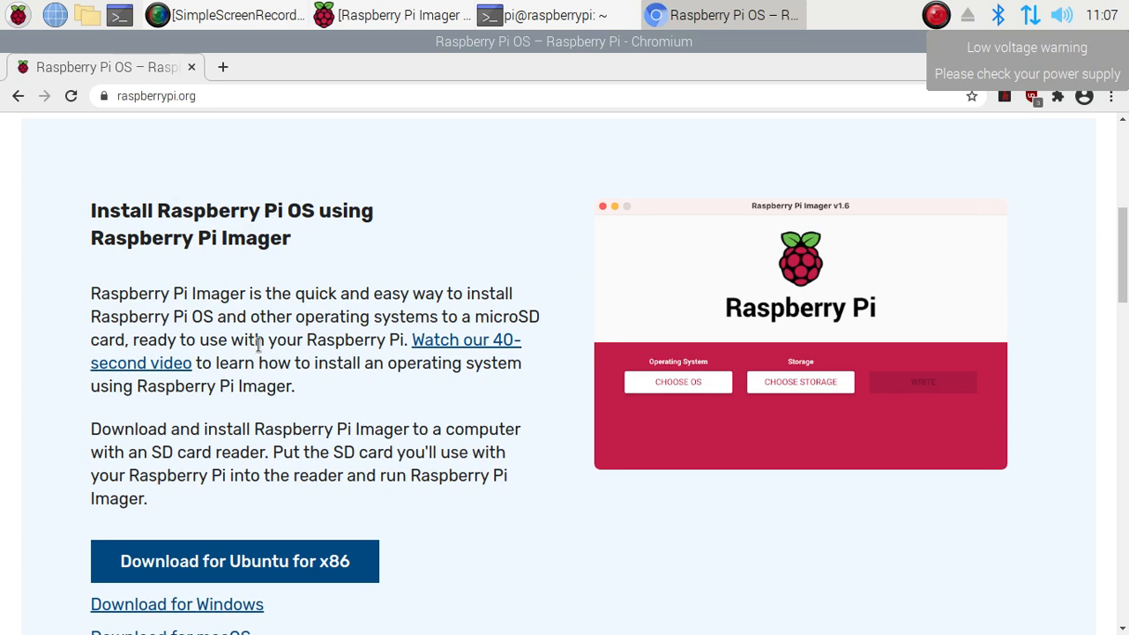
scroll(259, 344, down, 5)
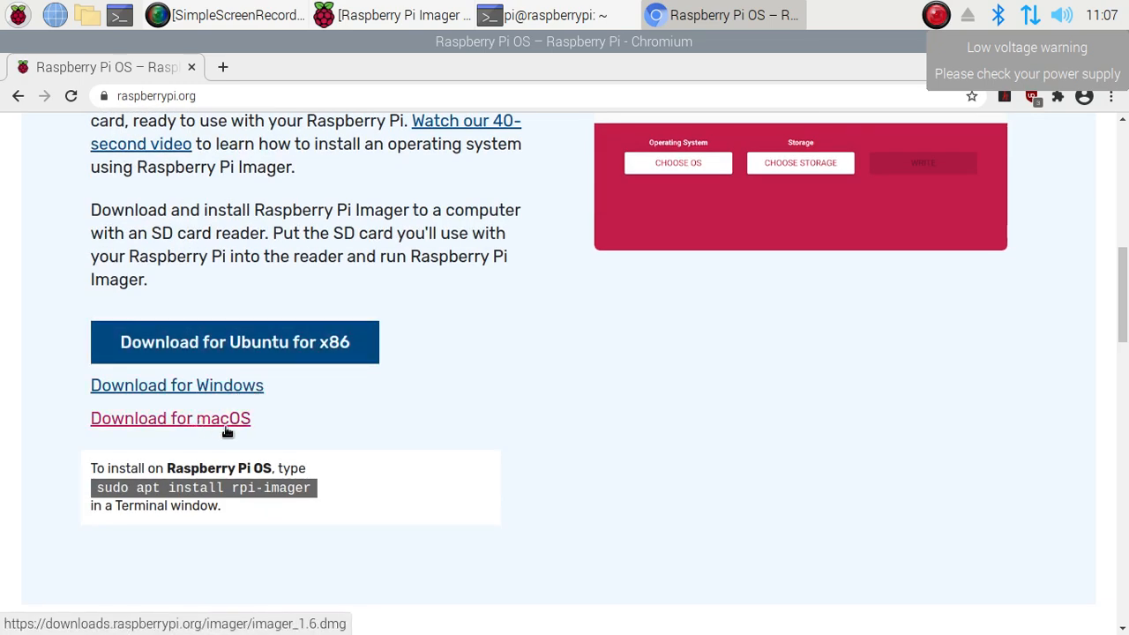
scroll(471, 460, up, 5)
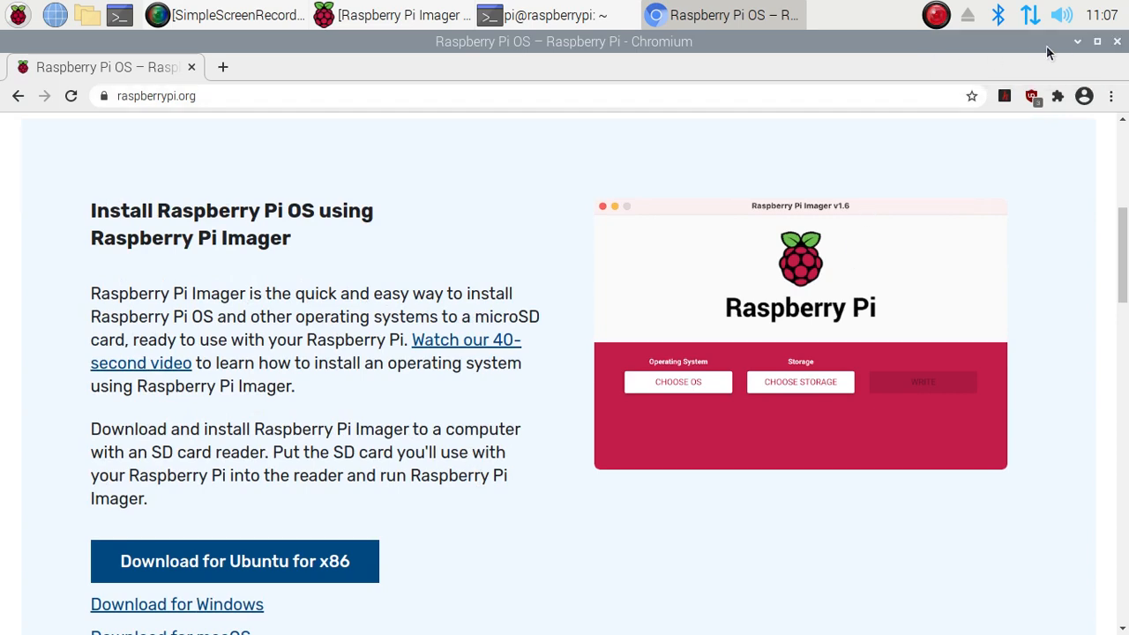
click(1075, 42)
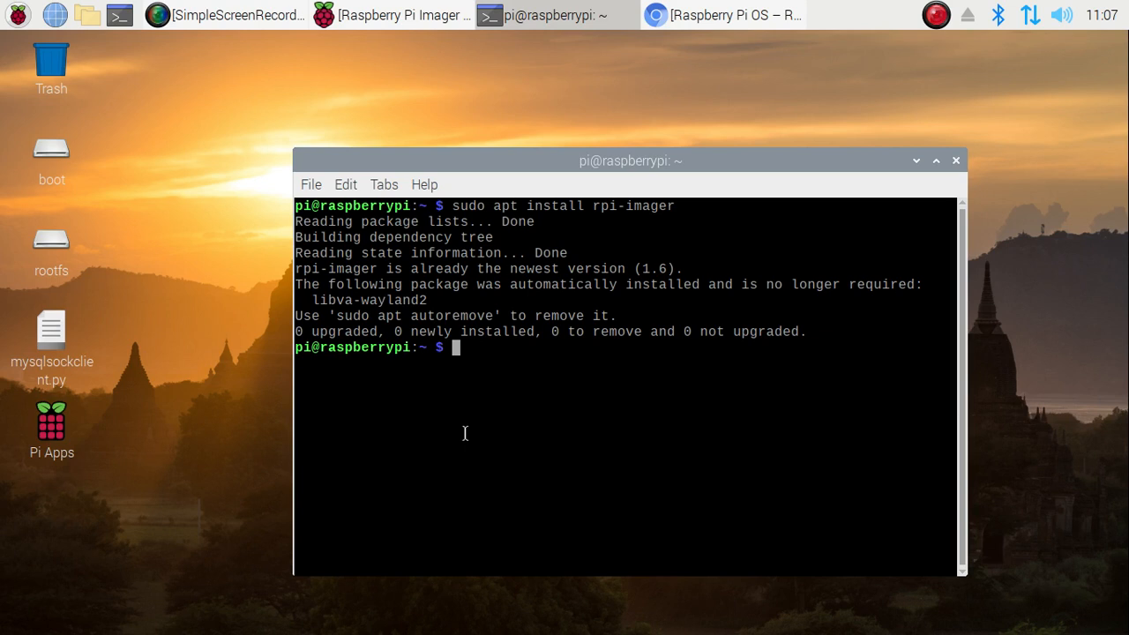
Refresh the package lists with sudo apt update
text(sudo)
key(BackSpace)
key(BackSpace)
text(o apt )
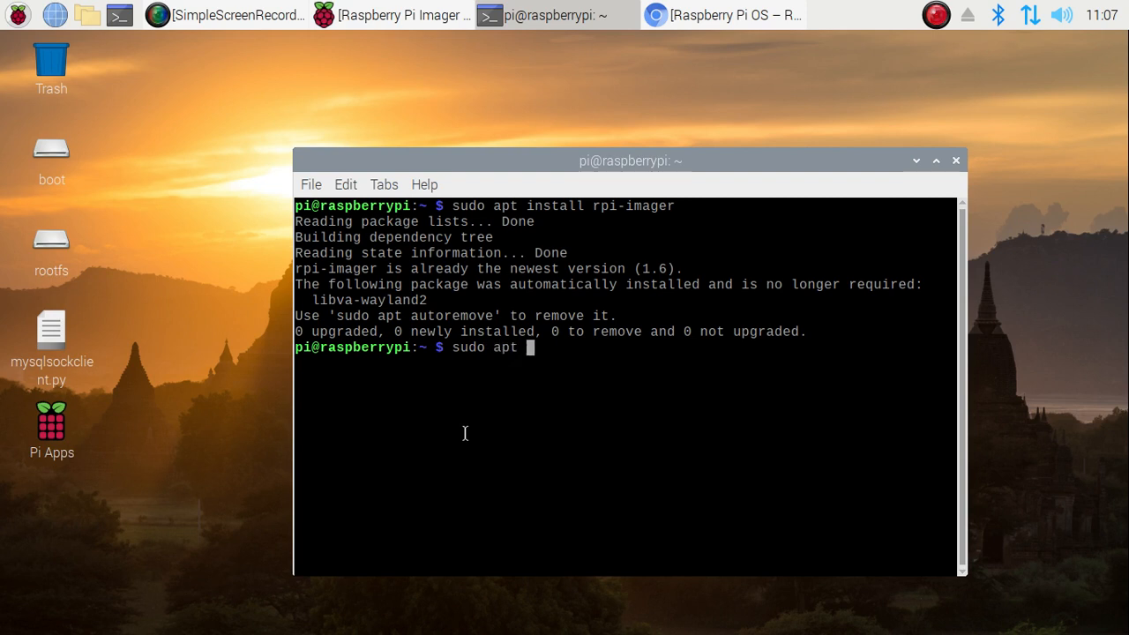
text(update)
key(Return)
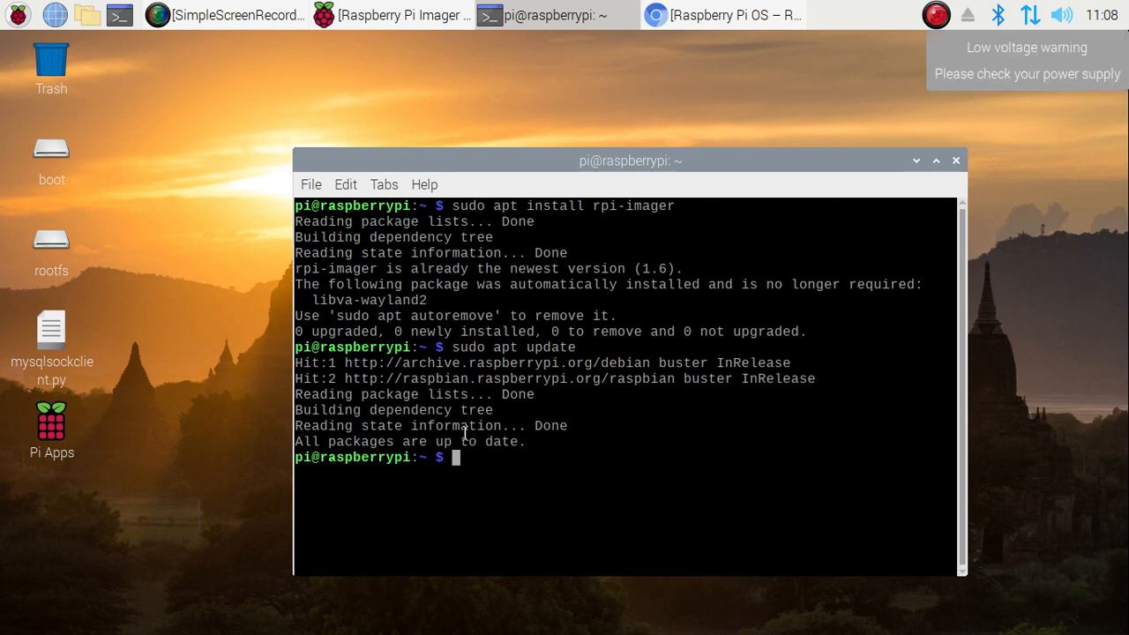
Run sudo apt upgrade, fixing the 'upgarde' typo, and confirm 0 packages upgraded
text(sudo apt up)
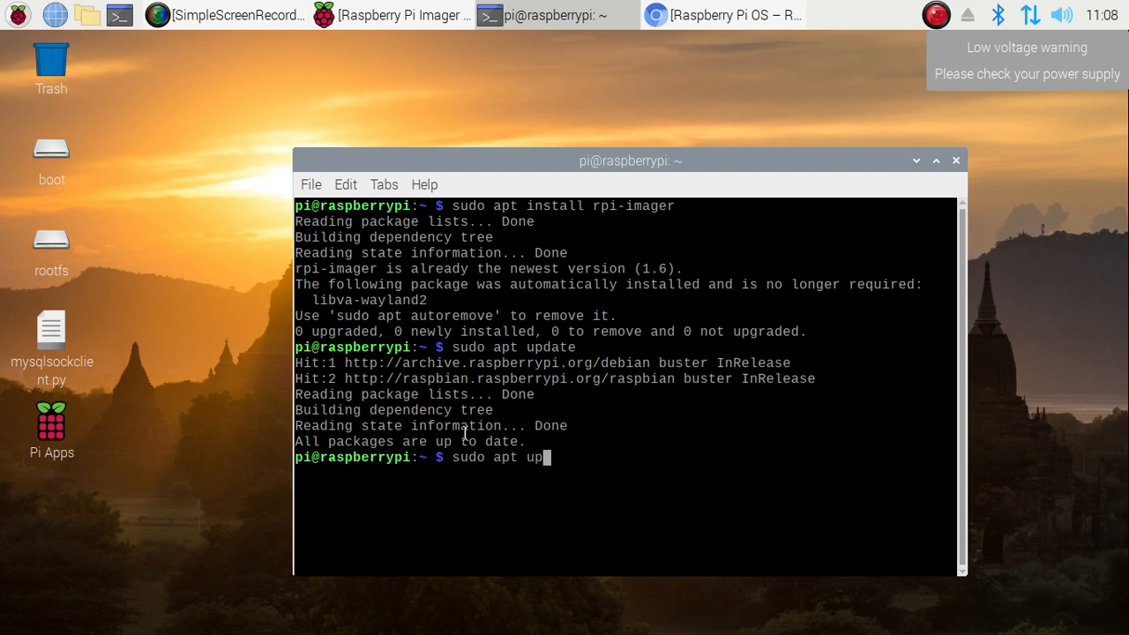
text(garde)
key(Return)
key(Up)
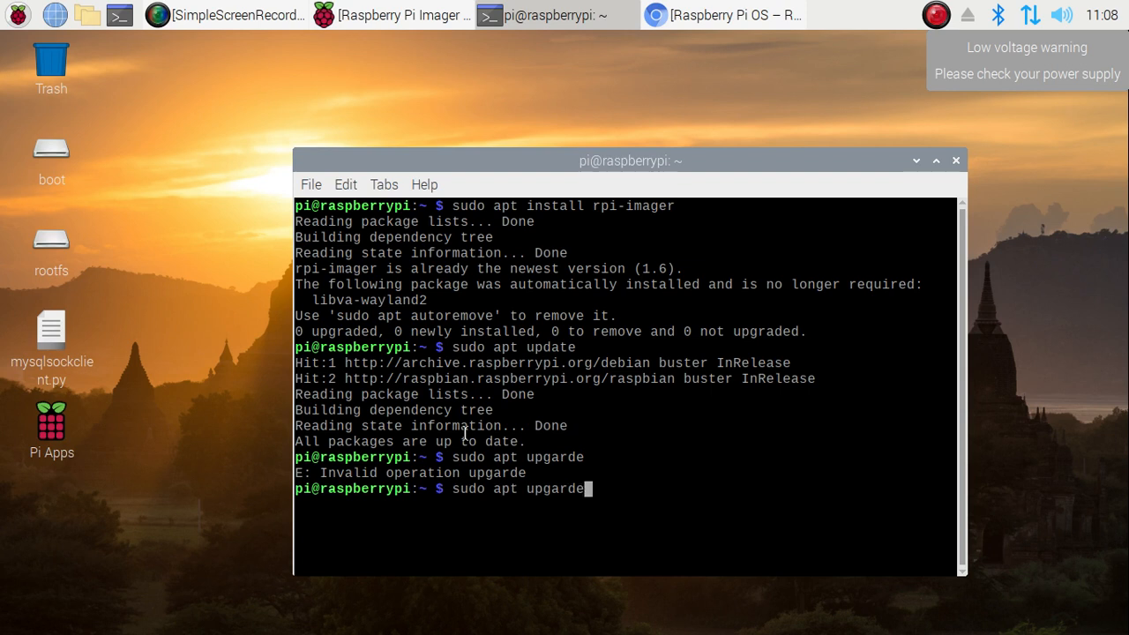
key(BackSpace)
key(BackSpace)
key(BackSpace)
key(BackSpace)
text(rade)
key(Return)
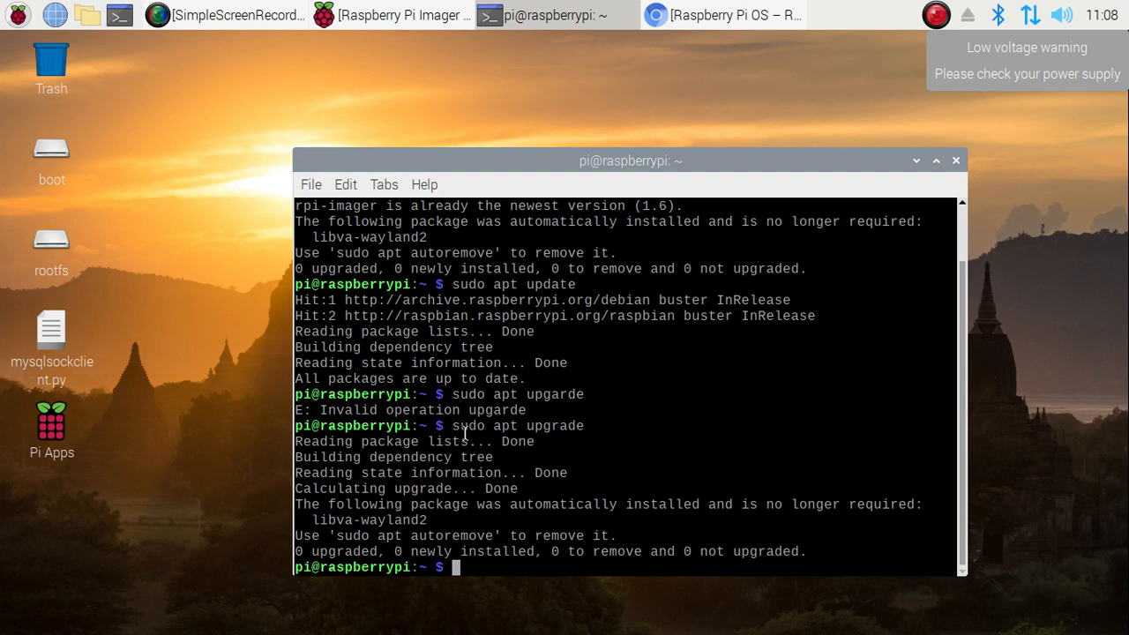
Minimize the terminal, dismiss the low-voltage warning, and restore Raspberry Pi Imager v1.6
click(918, 161)
click(932, 53)
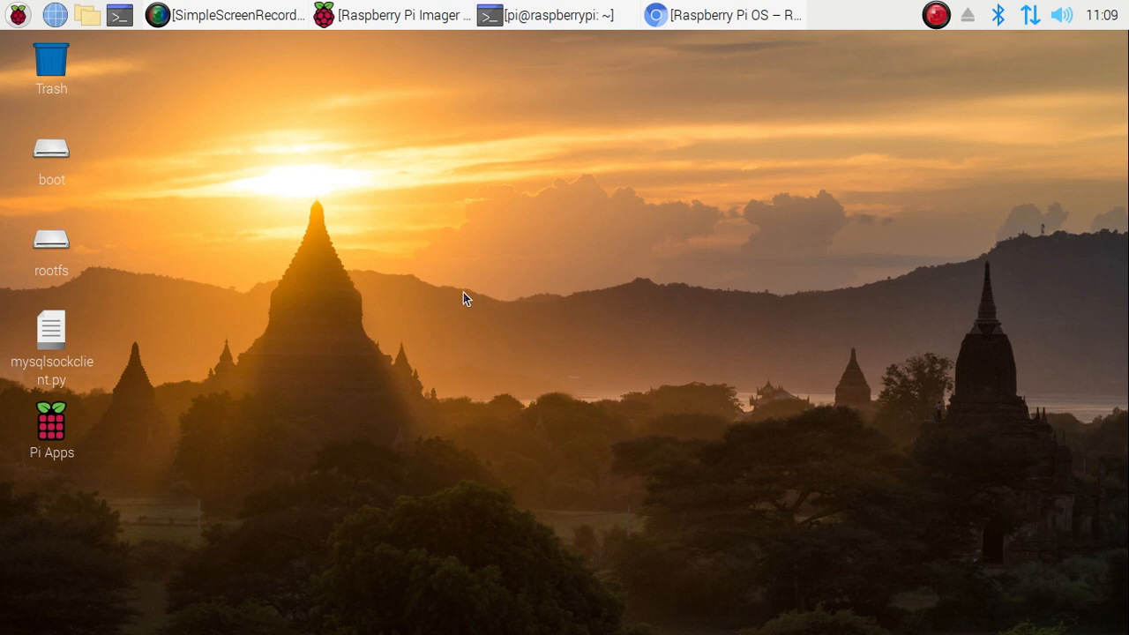
click(401, 11)
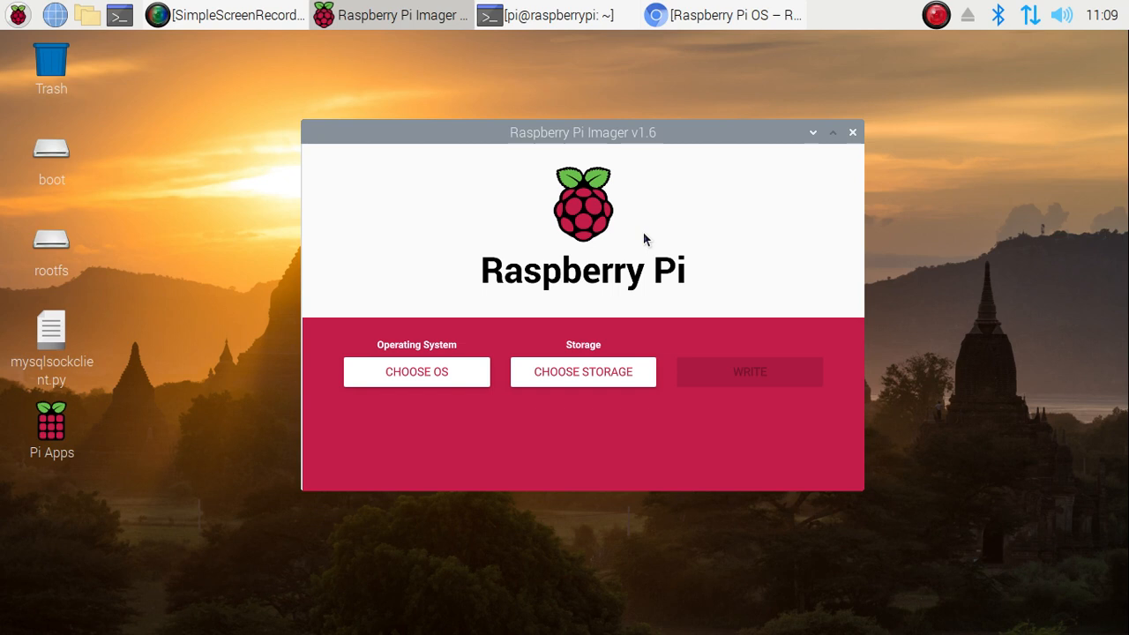
In Advanced options, disable overscan and set the hostname to freedomtech
key(ctrl+shift+x)
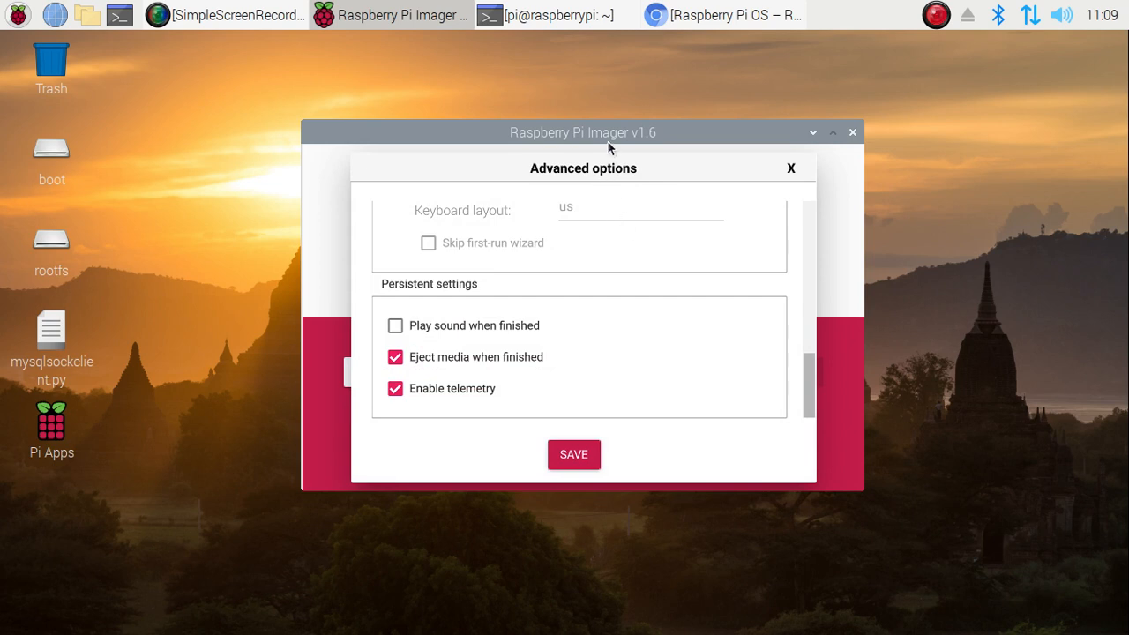
scroll(578, 220, up, 10)
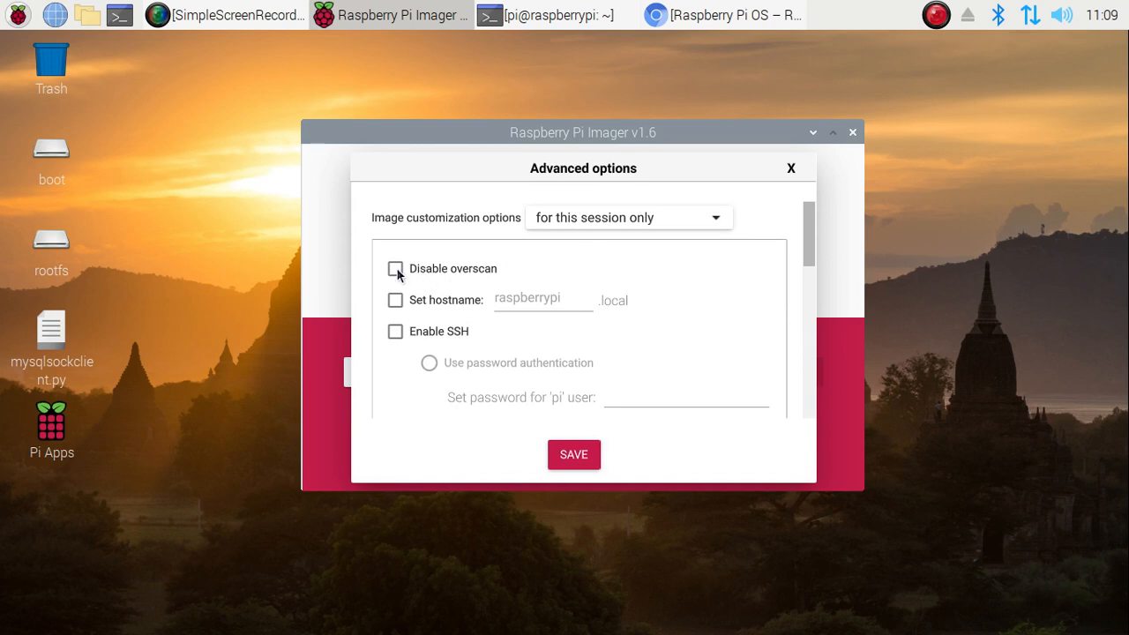
click(396, 269)
click(396, 300)
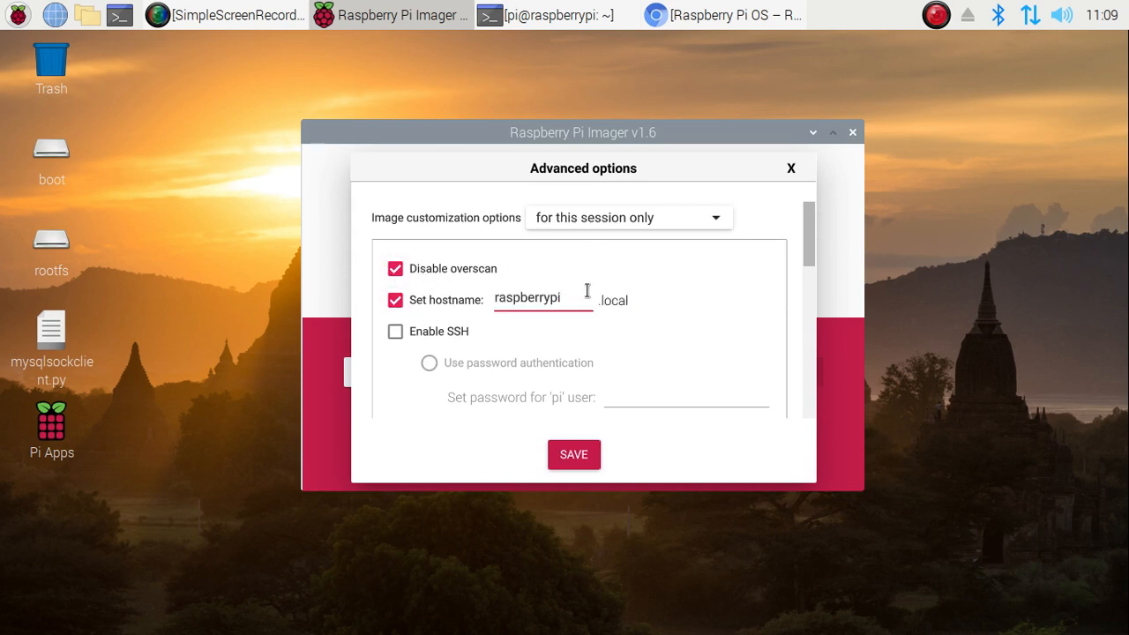
key(BackSpace)
key(BackSpace)
key(BackSpace)
key(BackSpace)
key(BackSpace)
key(BackSpace)
key(BackSpace)
key(BackSpace)
key(BackSpace)
key(BackSpace)
key(BackSpace)
text(freedomtech)
Enable SSH with password authentication and enter the 'pi' user's password
click(395, 331)
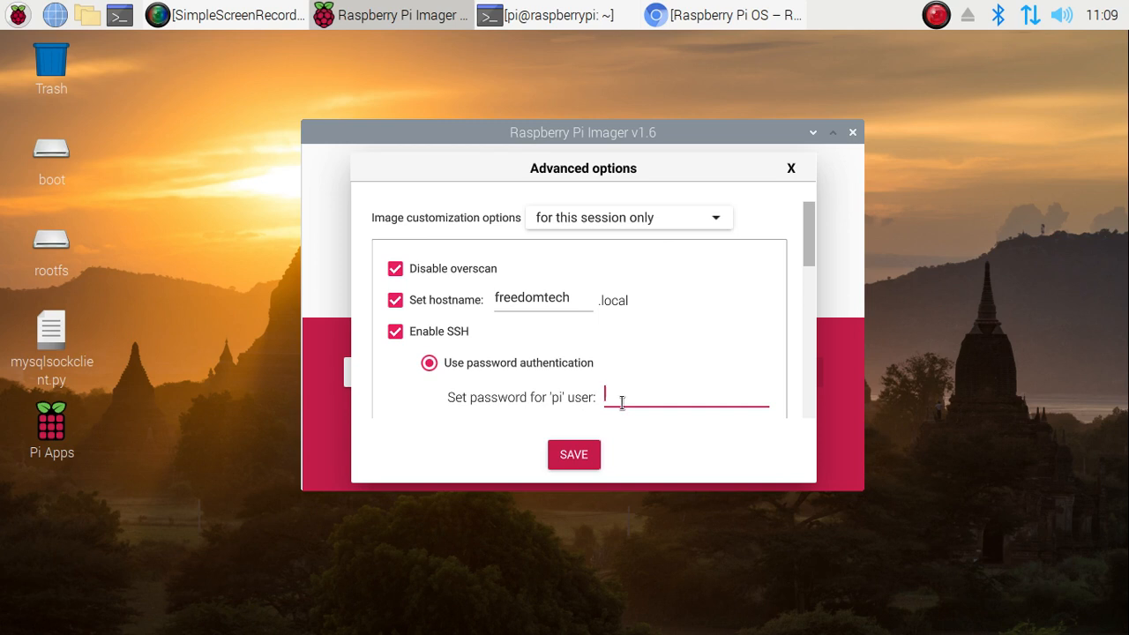
text(●●●●●●●●●)
scroll(662, 358, down, 4)
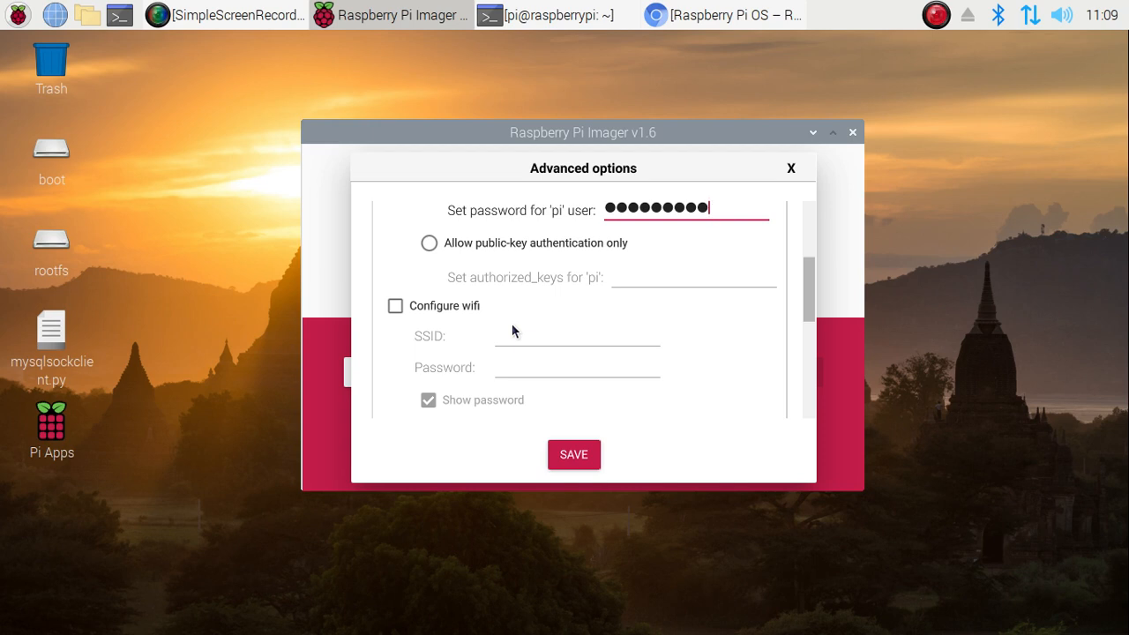
Enable Wi-Fi for SSID raspberry and enter the network password
click(397, 306)
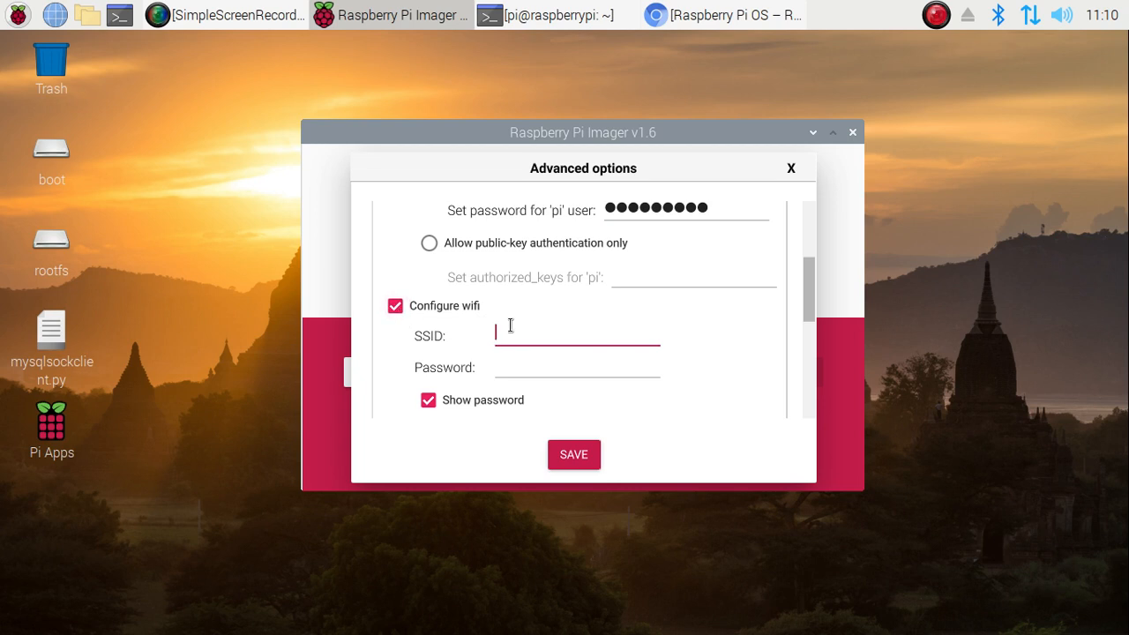
text(raspberry)
click(530, 368)
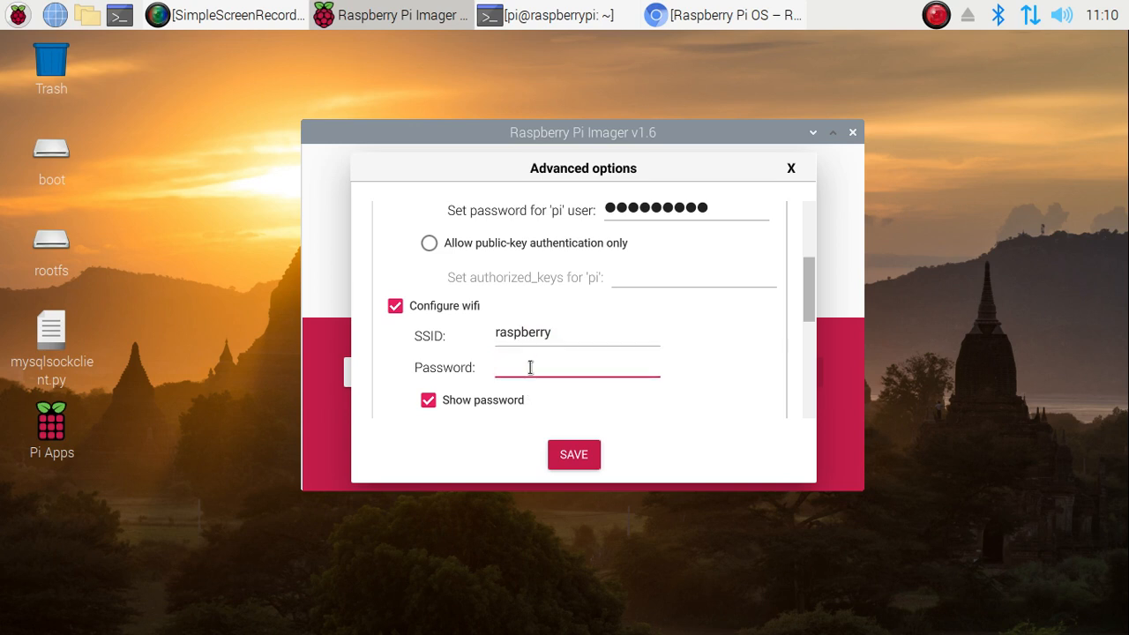
text(123456)
scroll(530, 365, down, 4)
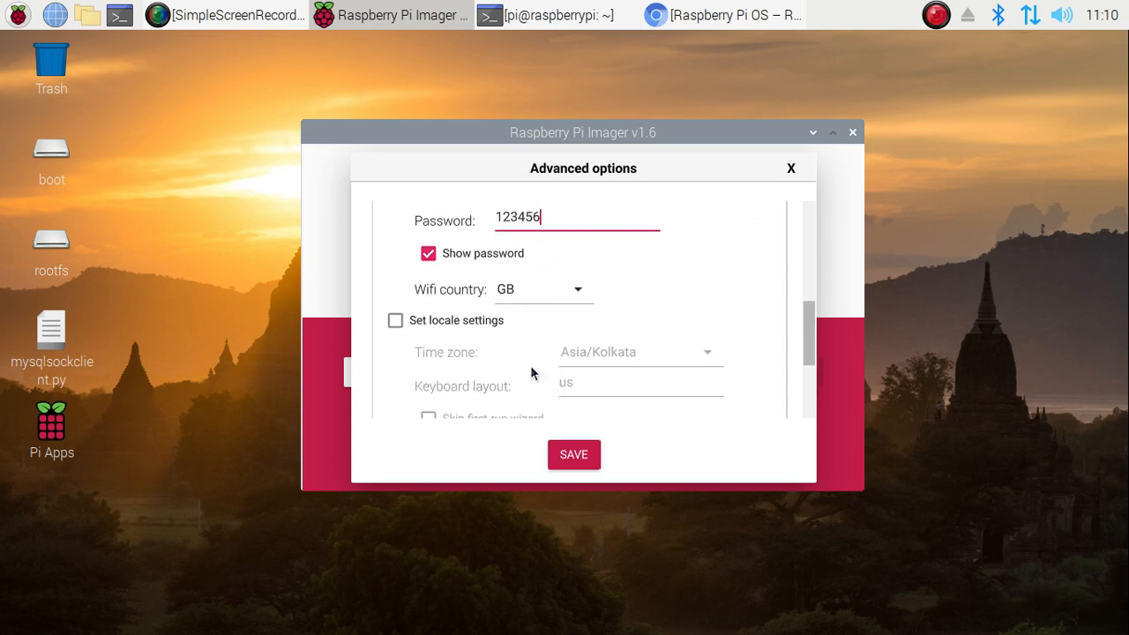
scroll(506, 347, up, 1)
scroll(481, 328, up, 1)
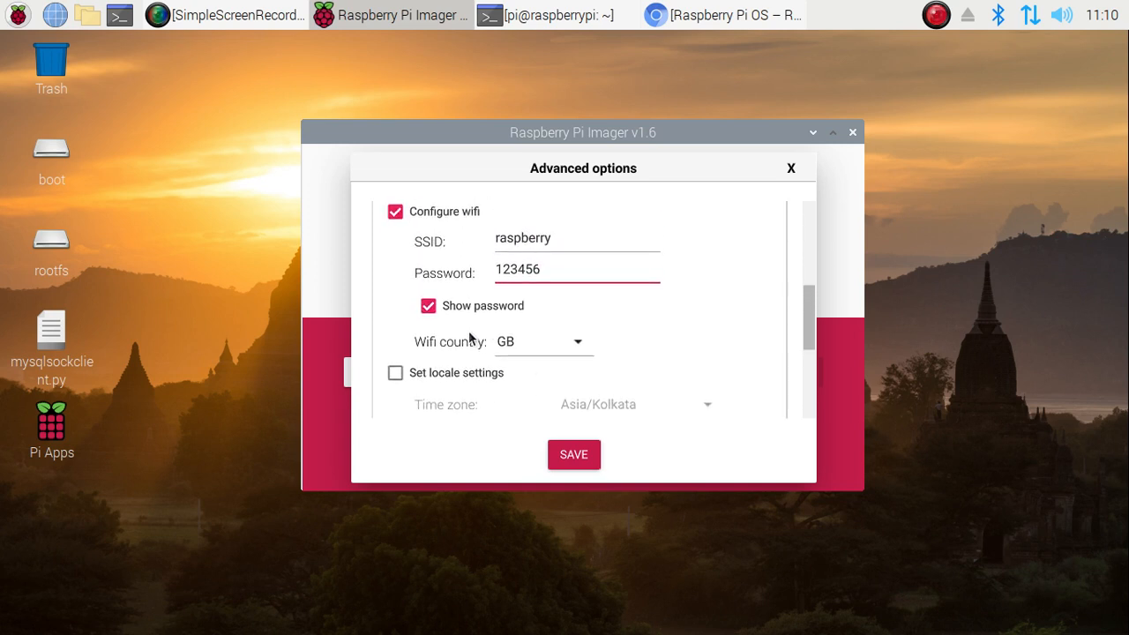
Set the Wi-Fi country to IN and enable locale settings (Asia/Kolkata, keyboard us)
click(563, 346)
scroll(555, 320, down, 7)
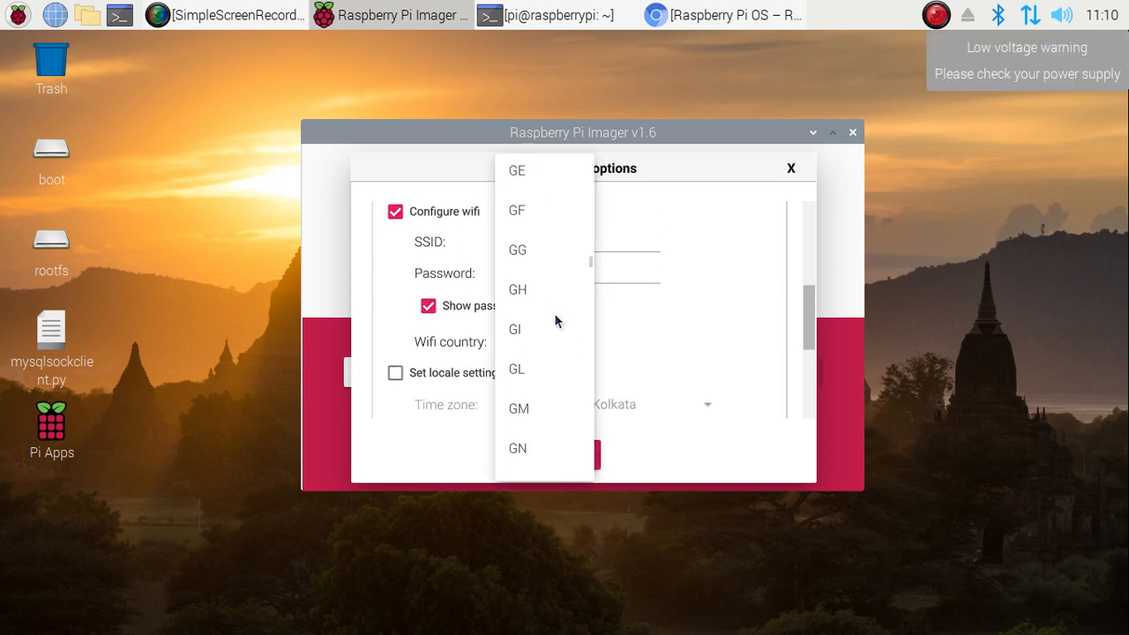
scroll(554, 315, down, 2)
scroll(555, 314, up, 1)
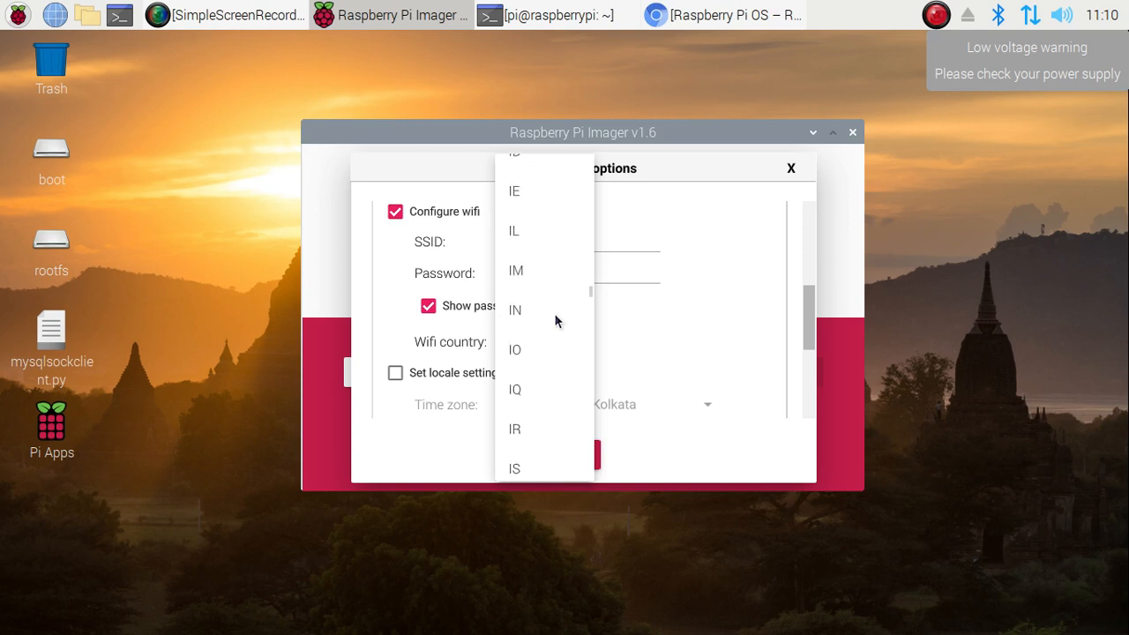
scroll(554, 320, down, 3)
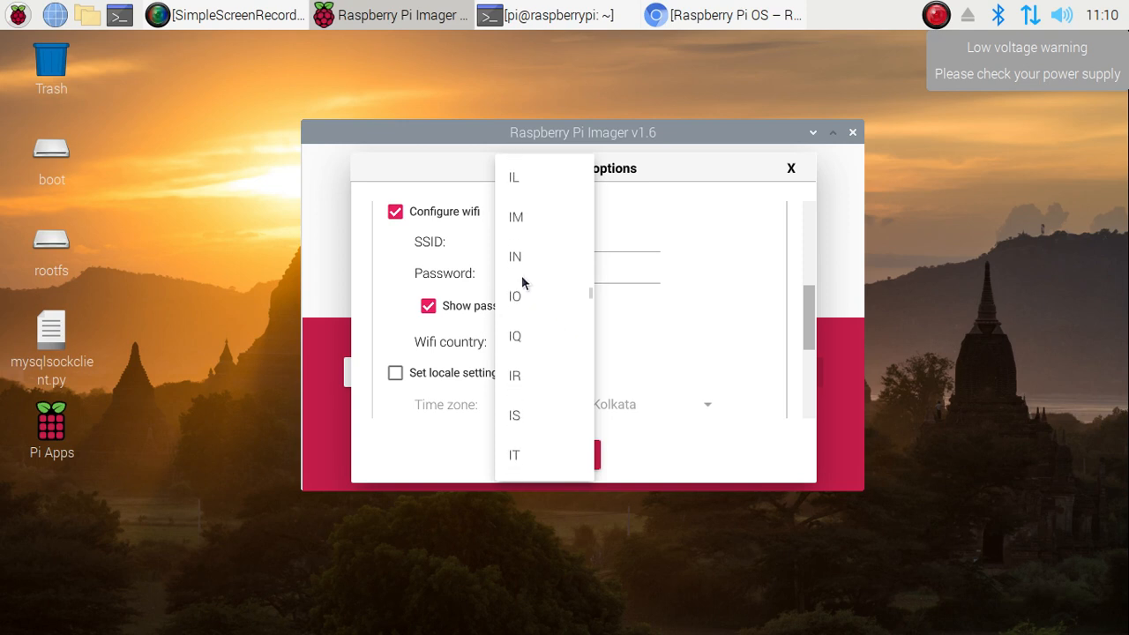
click(524, 255)
scroll(547, 388, down, 3)
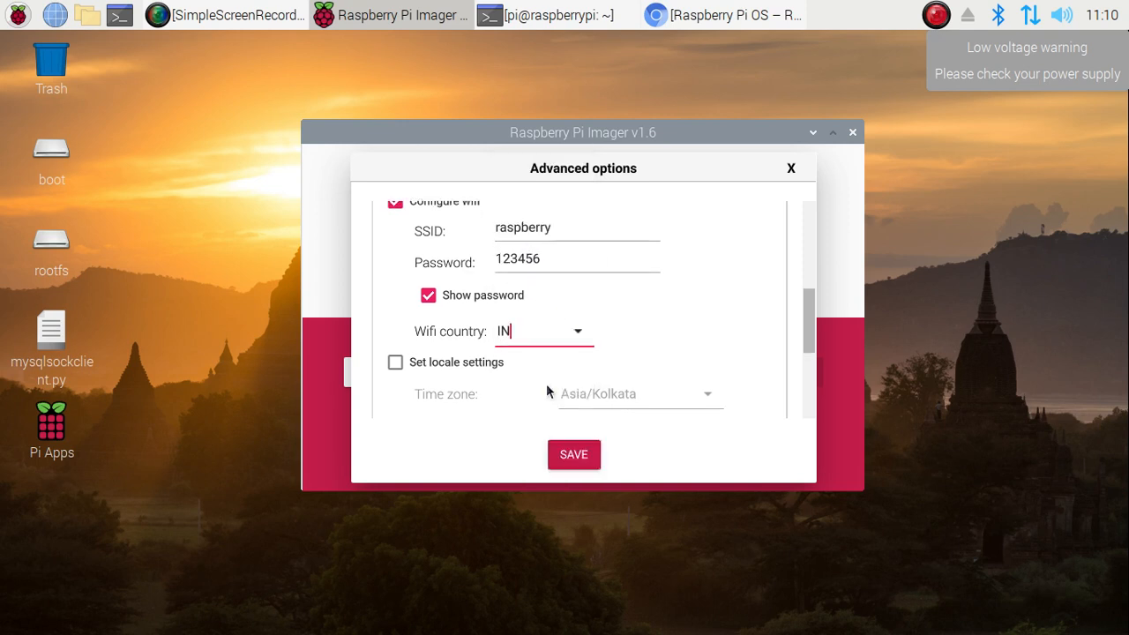
click(396, 266)
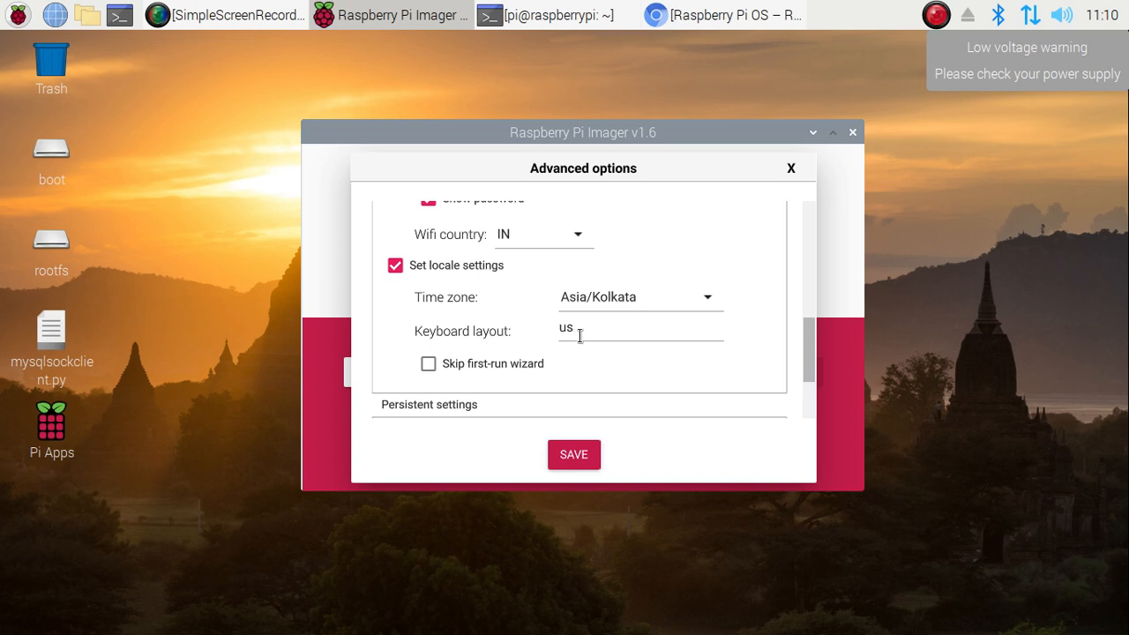
scroll(558, 344, down, 3)
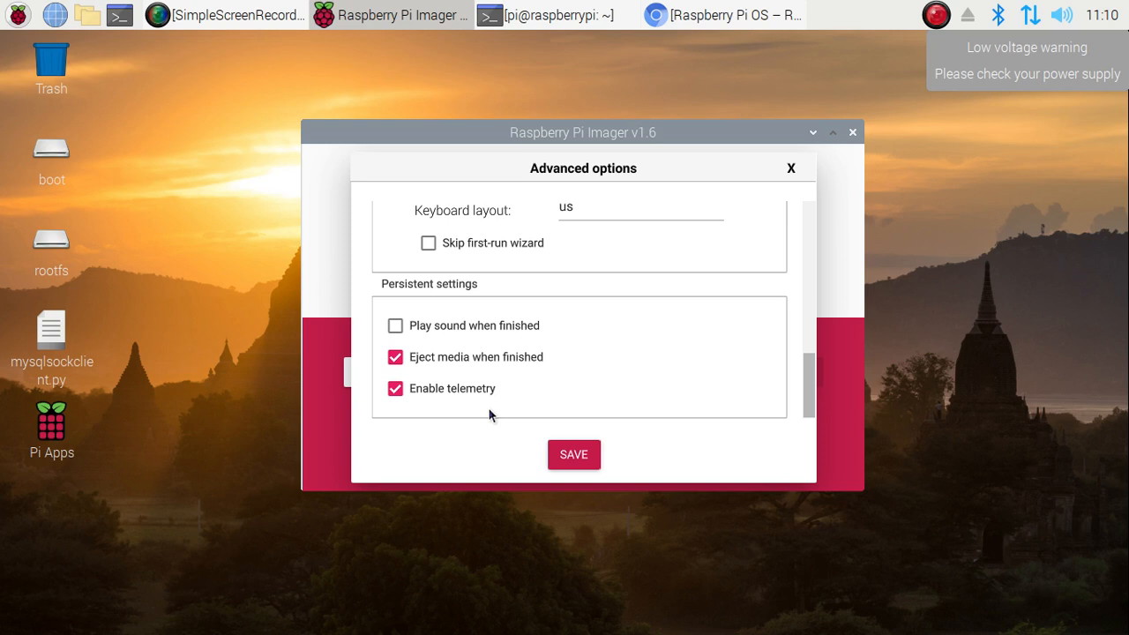
Save the options, choose Raspberry Pi OS Lite (32-bit), and select the 15.9 GB Generic storage device
click(567, 450)
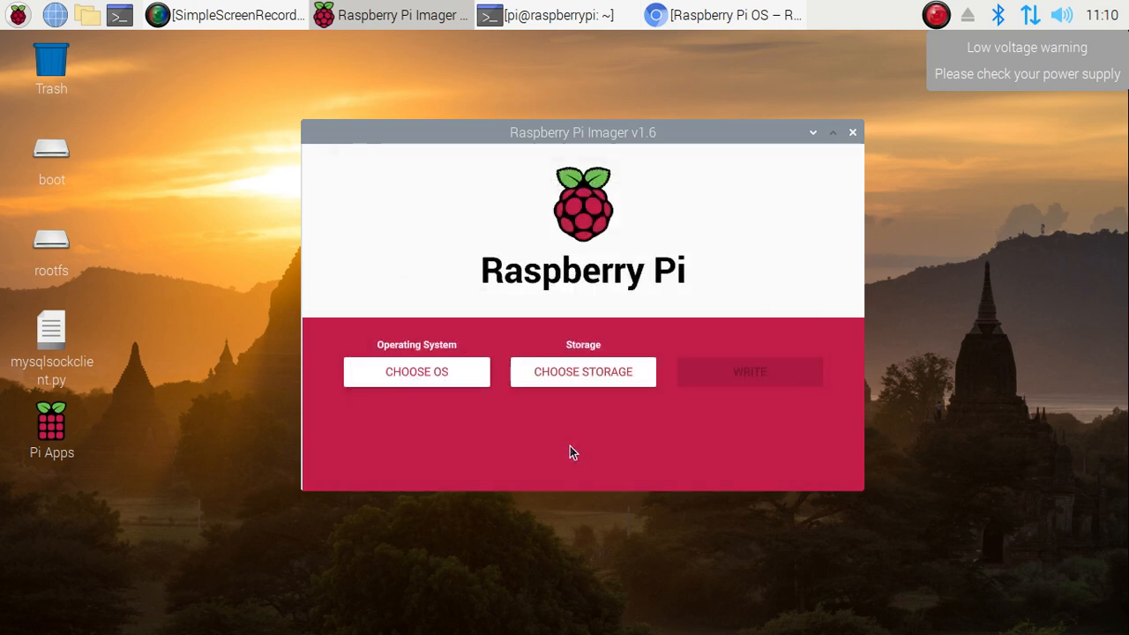
click(451, 373)
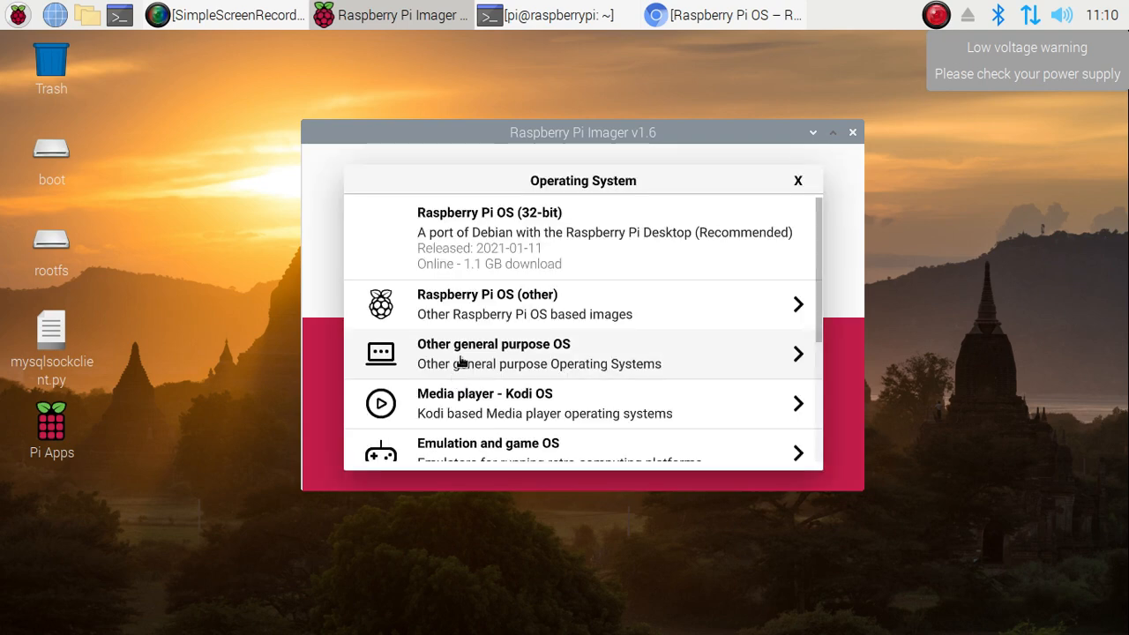
click(557, 302)
click(553, 297)
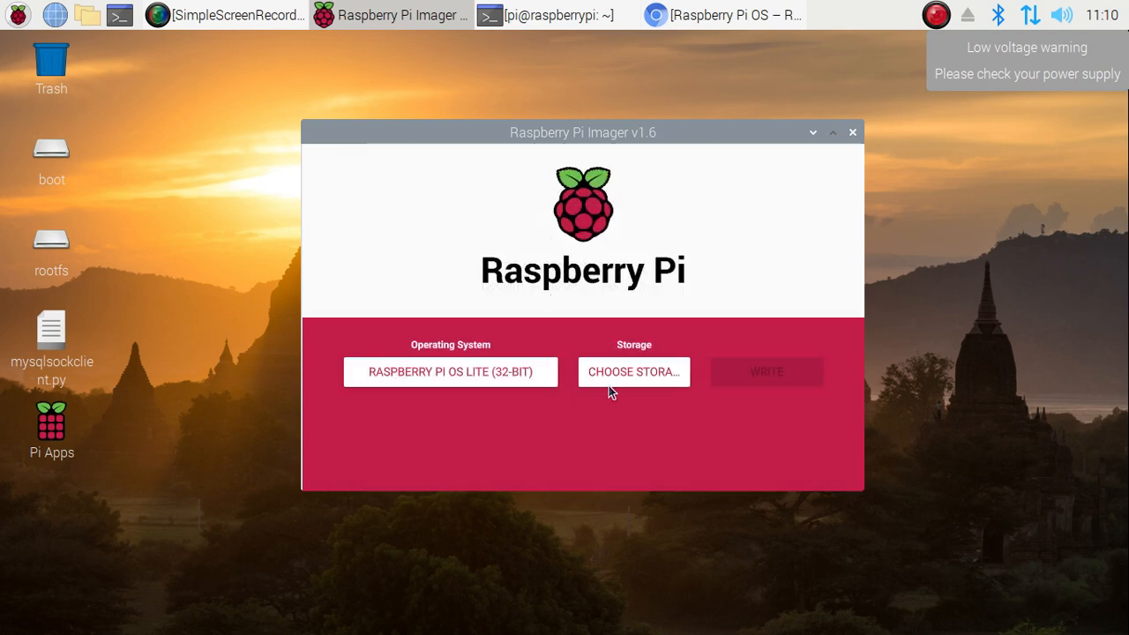
click(610, 386)
click(627, 231)
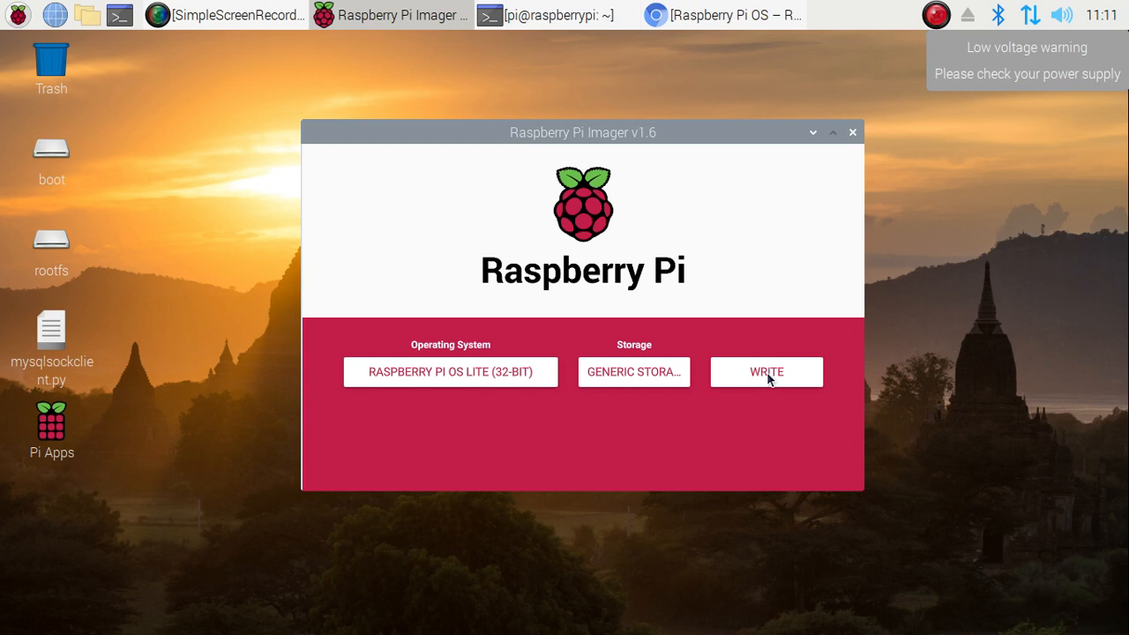
Reopen Advanced options to check hostname freedomtech, SSH and Wi-Fi network raspberry
key(ctrl+shift+x)
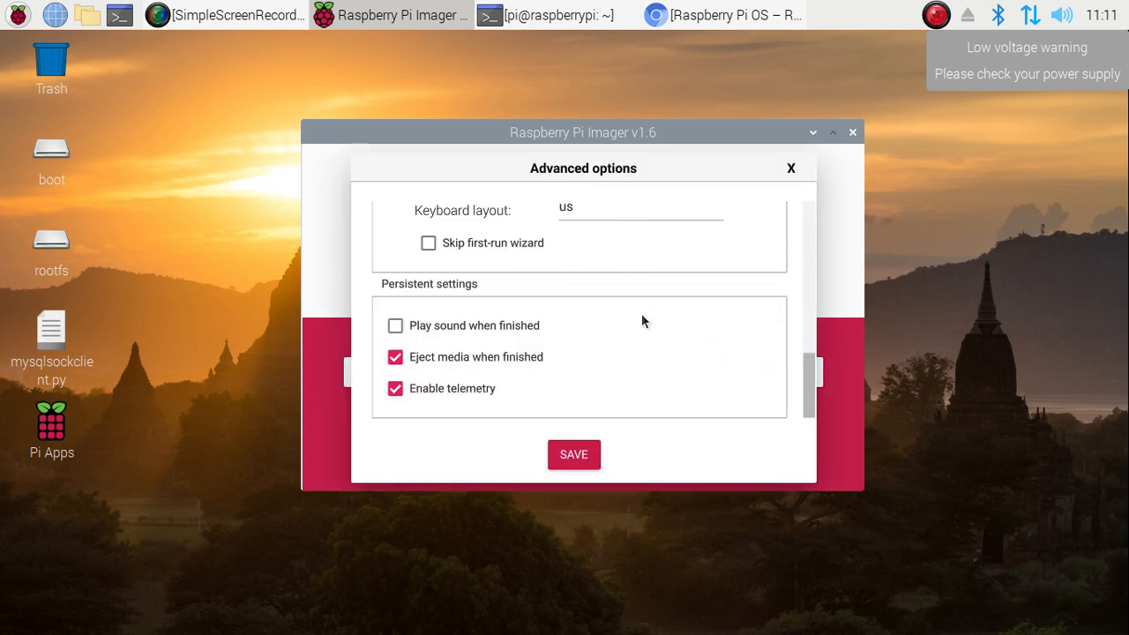
scroll(644, 328, up, 10)
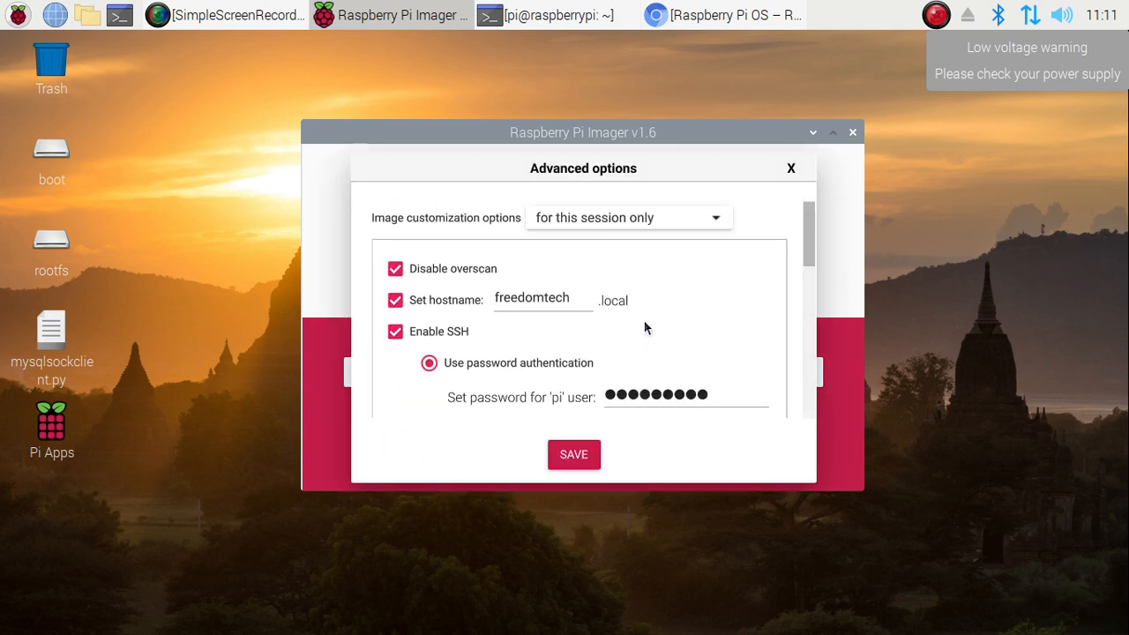
scroll(644, 328, down, 5)
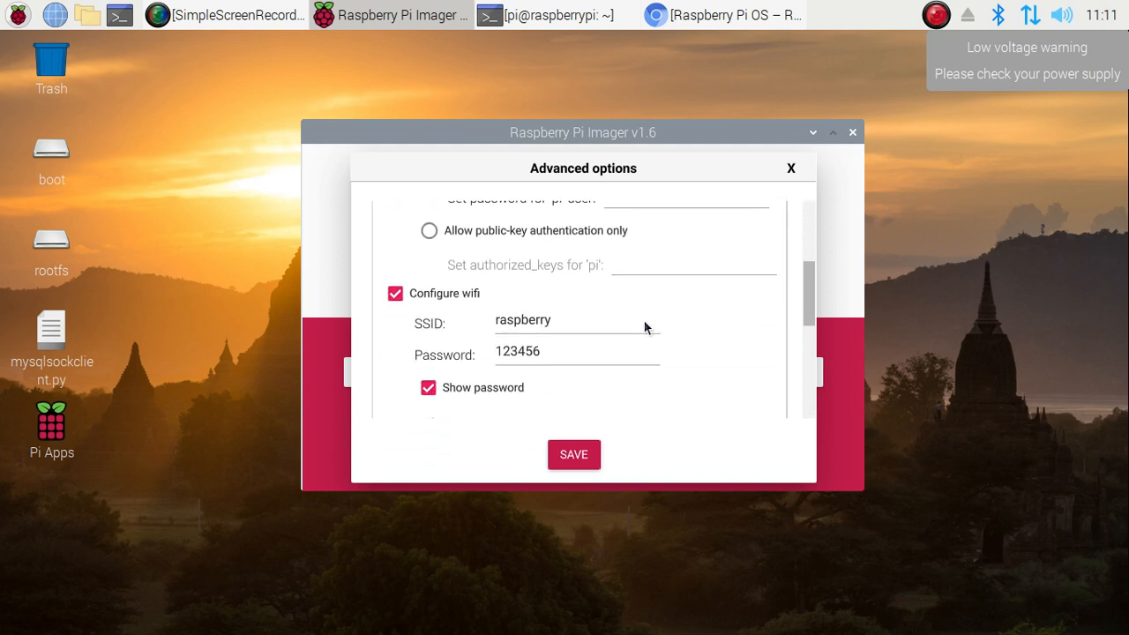